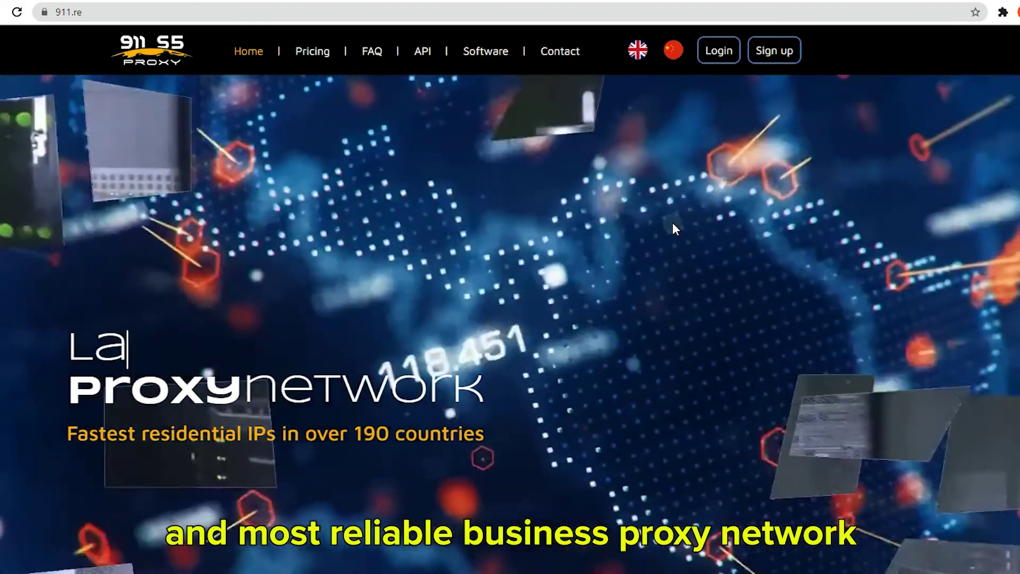
Scroll the 911.re homepage past features, residential proxies and regions to the prices table
scroll(673, 227, "down", 10)
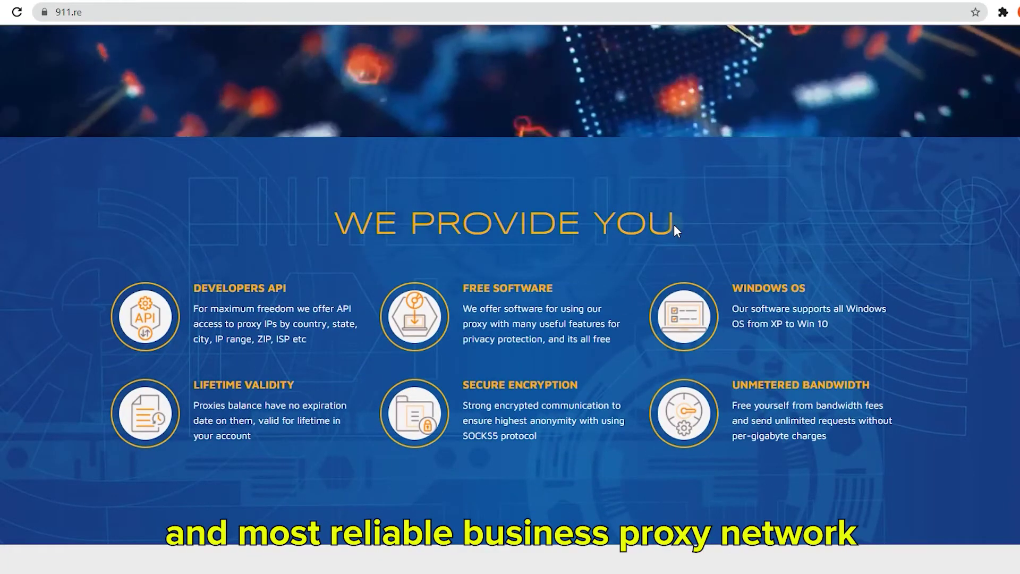
scroll(674, 228, "down", 10)
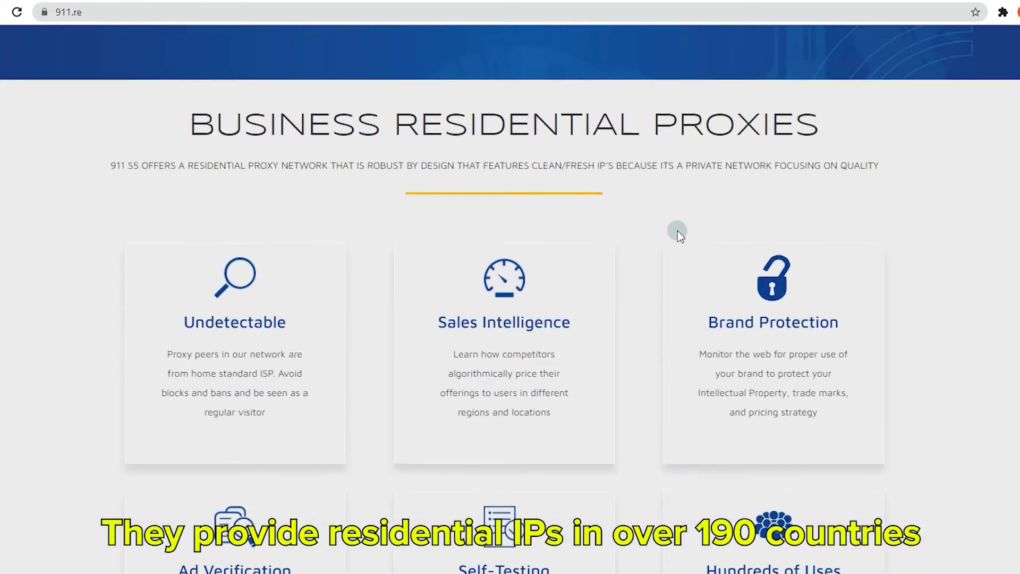
scroll(678, 231, "down", 3)
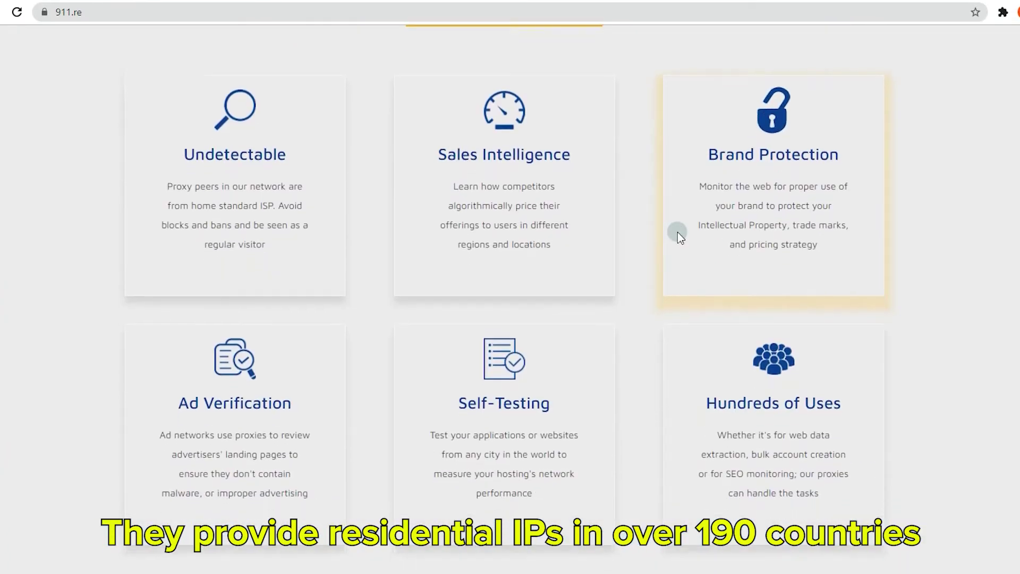
scroll(678, 231, "down", 9)
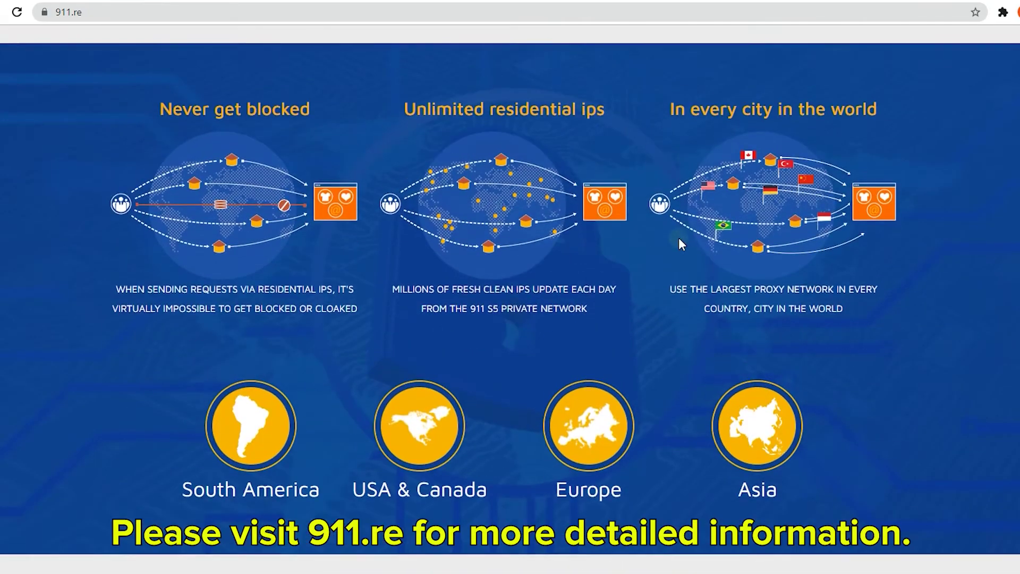
scroll(678, 237, "down", 9)
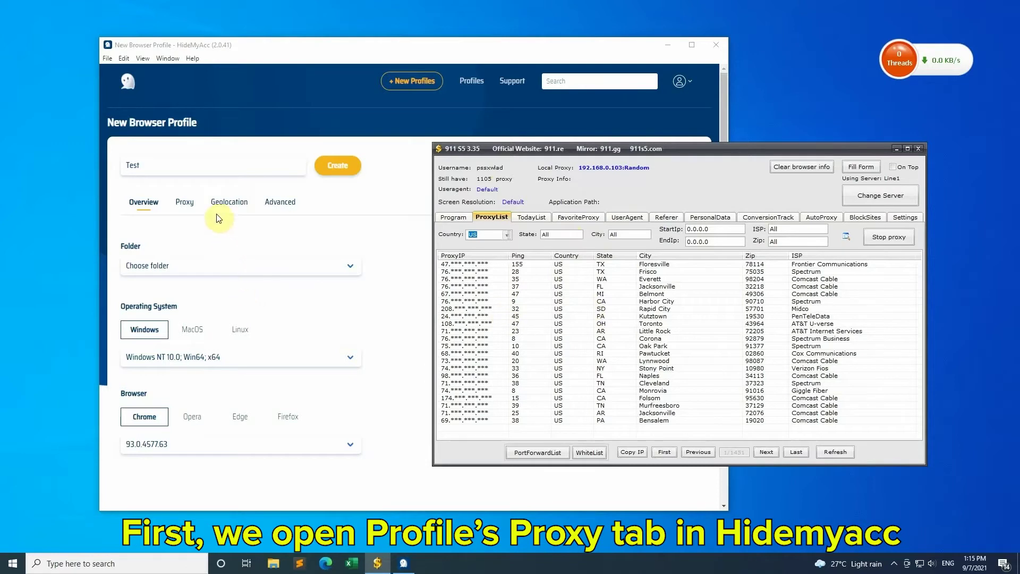
Set the Test profile's proxy connection type to Socks 5 Proxy
left_click(186, 202)
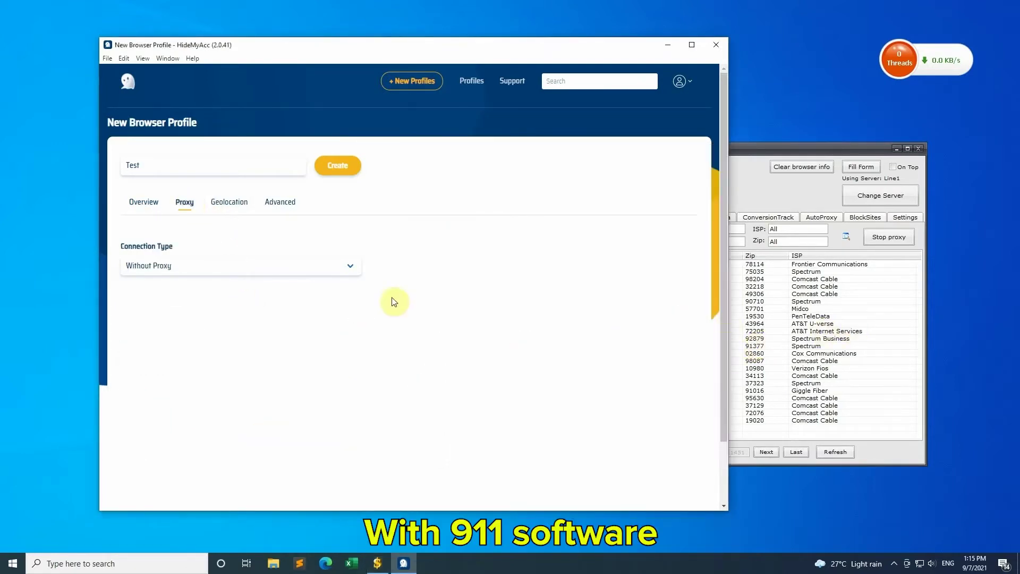
left_click(242, 270)
left_click(242, 318)
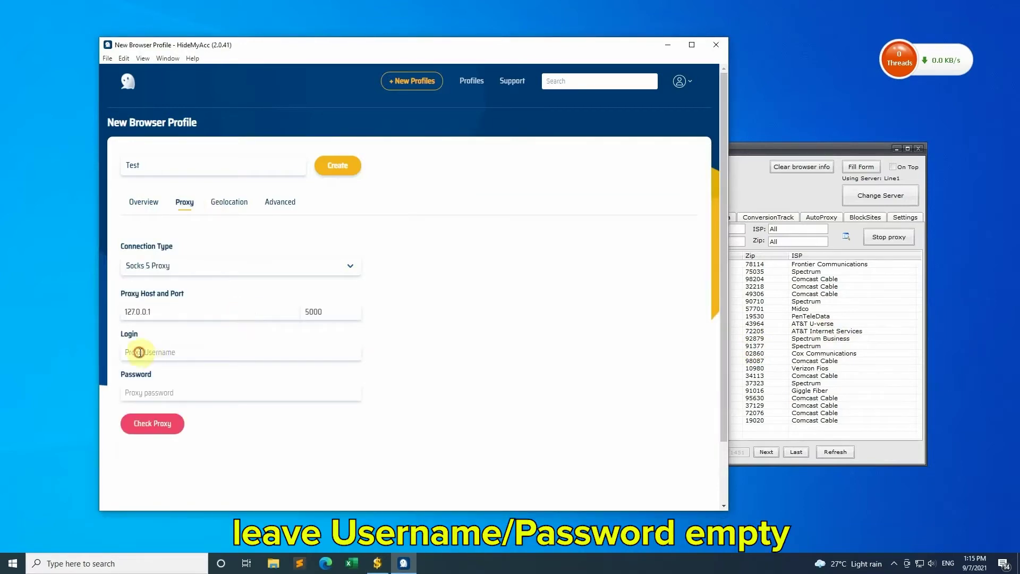
Enter proxy host 127.0.0.1 and port 5000, leaving login and password blank
left_click(140, 393)
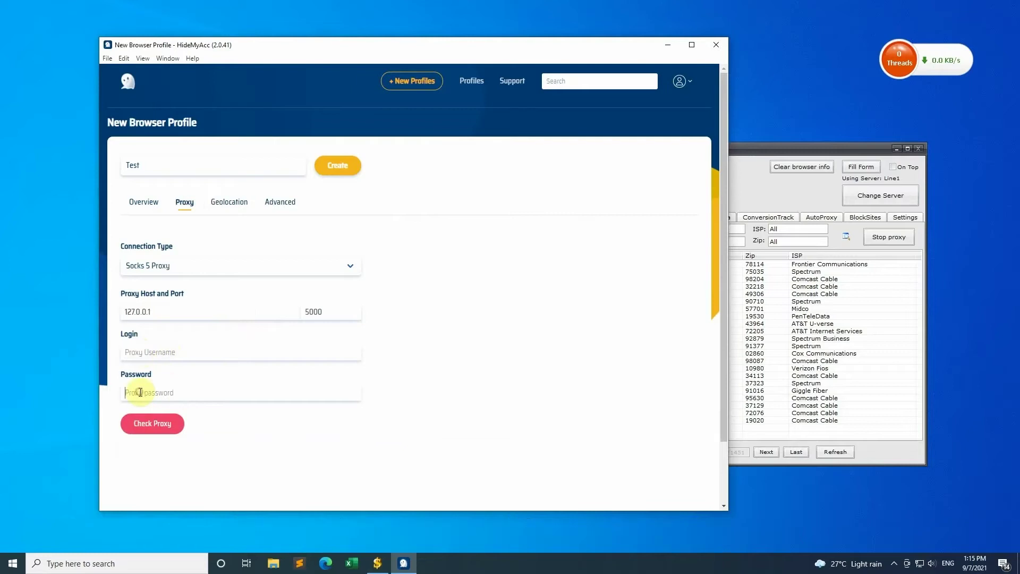
left_click_drag(164, 312, 114, 318)
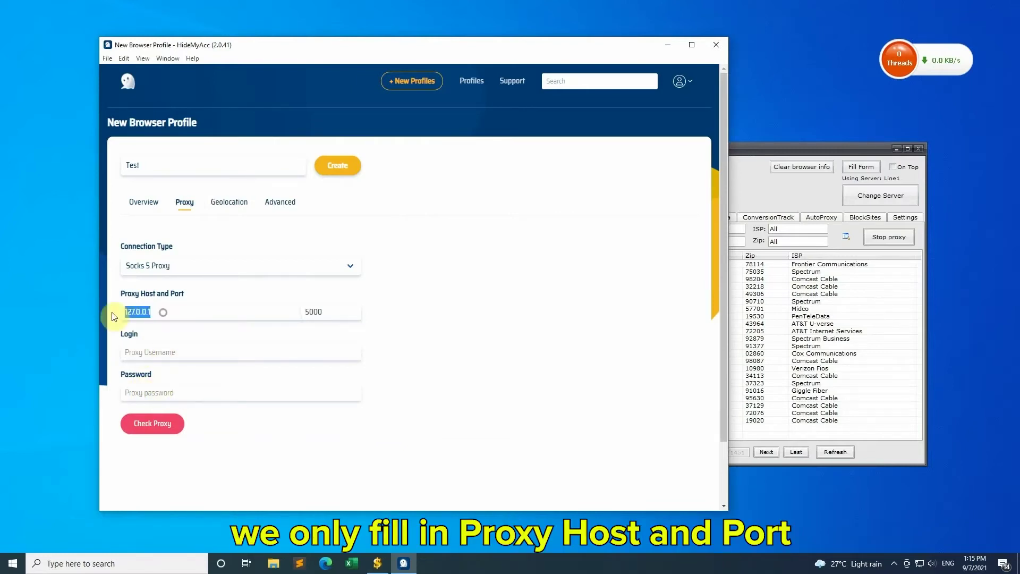
double_click(319, 312)
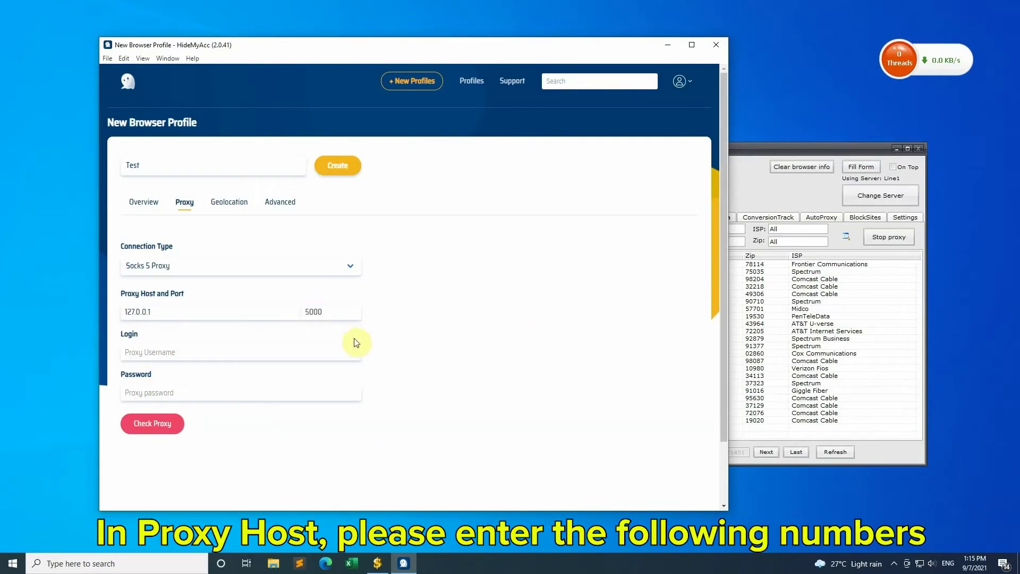
left_click_drag(165, 312, 81, 316)
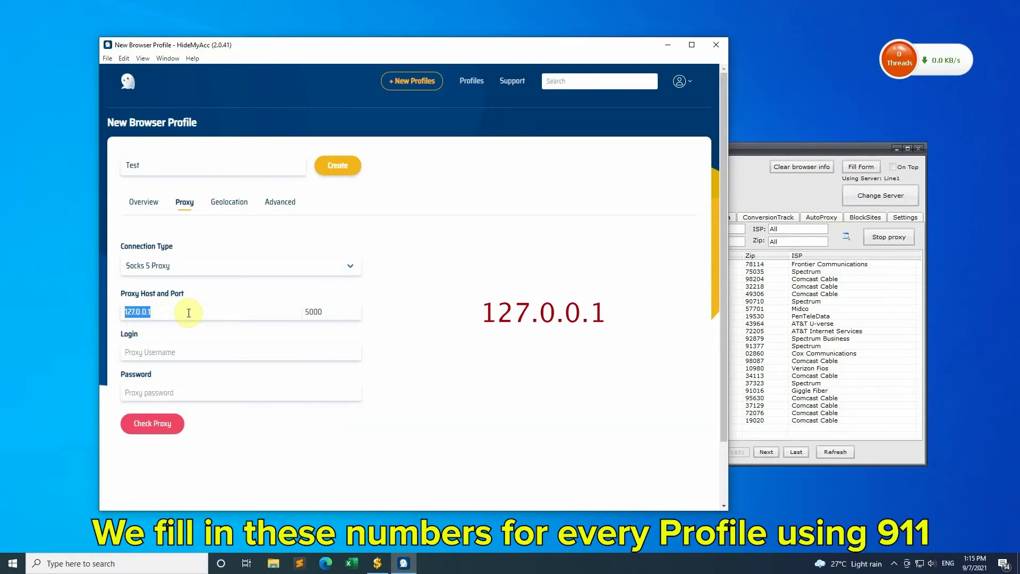
left_click_drag(336, 312, 299, 312)
key("ctrl+c")
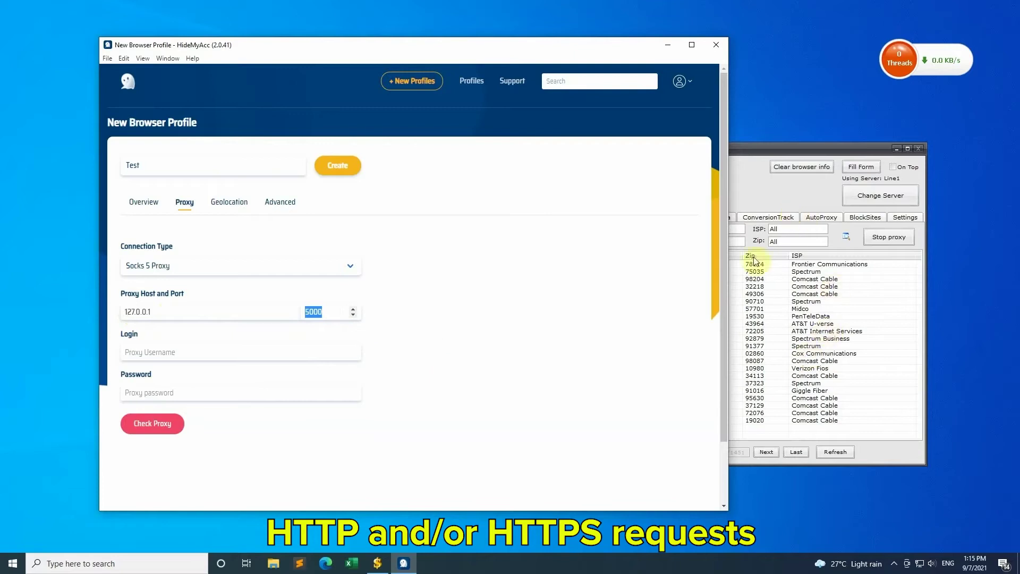
left_click(825, 153)
Forward local port 5000 to today's Portland proxy 73.25.221.251
left_click(532, 217)
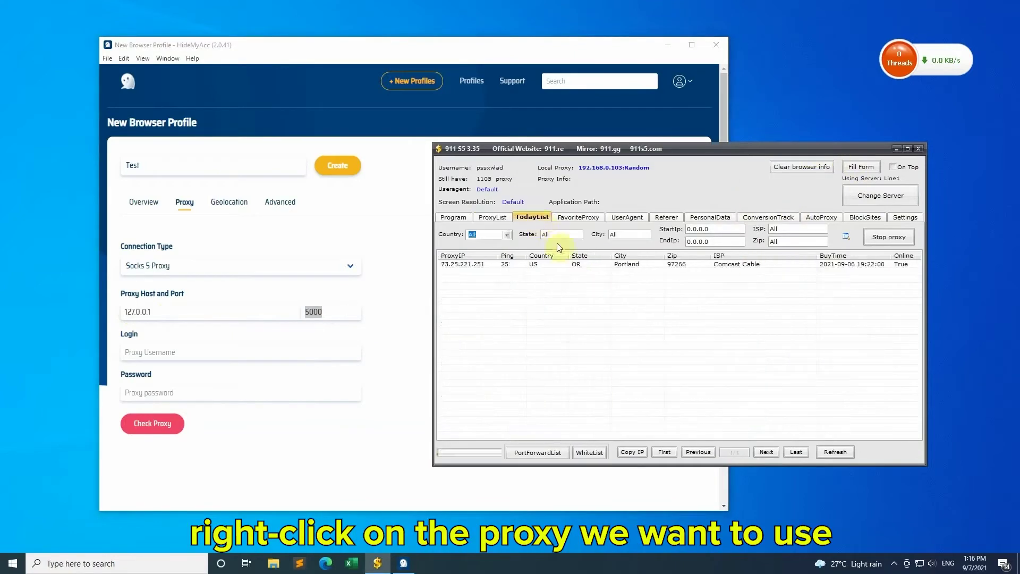
right_click(585, 263)
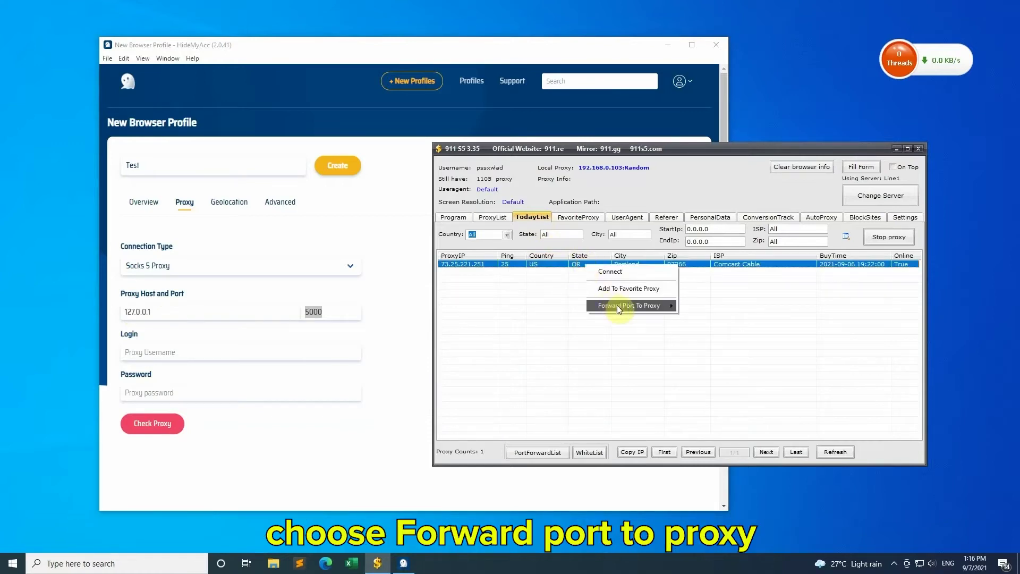
mouse_move(617, 305)
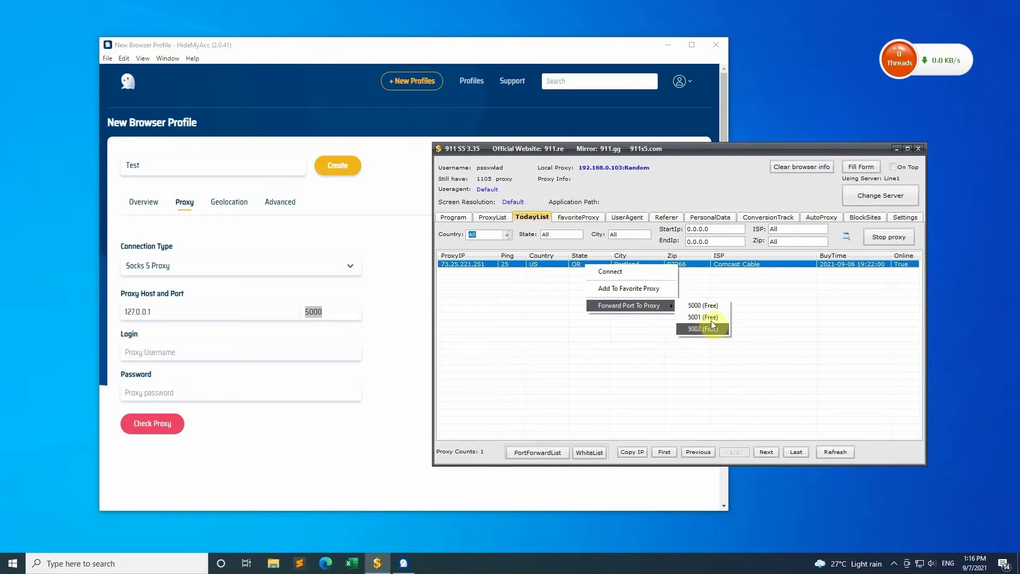
left_click(698, 306)
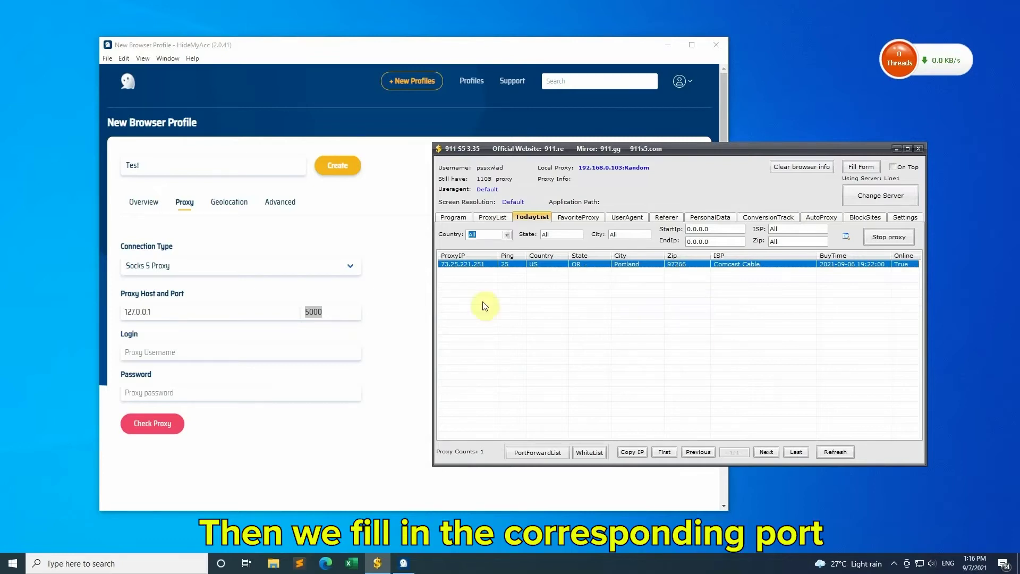
Set port 5000, verify the proxy shows 73.25.221.251 in Portland, then save and run Test
double_click(329, 313)
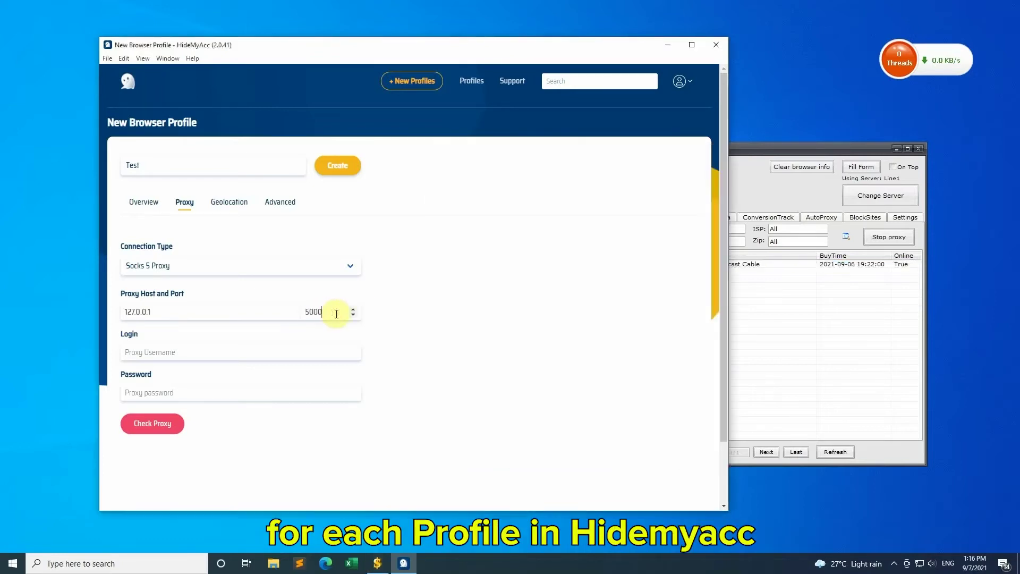
key("ctrl+v")
left_click(141, 425)
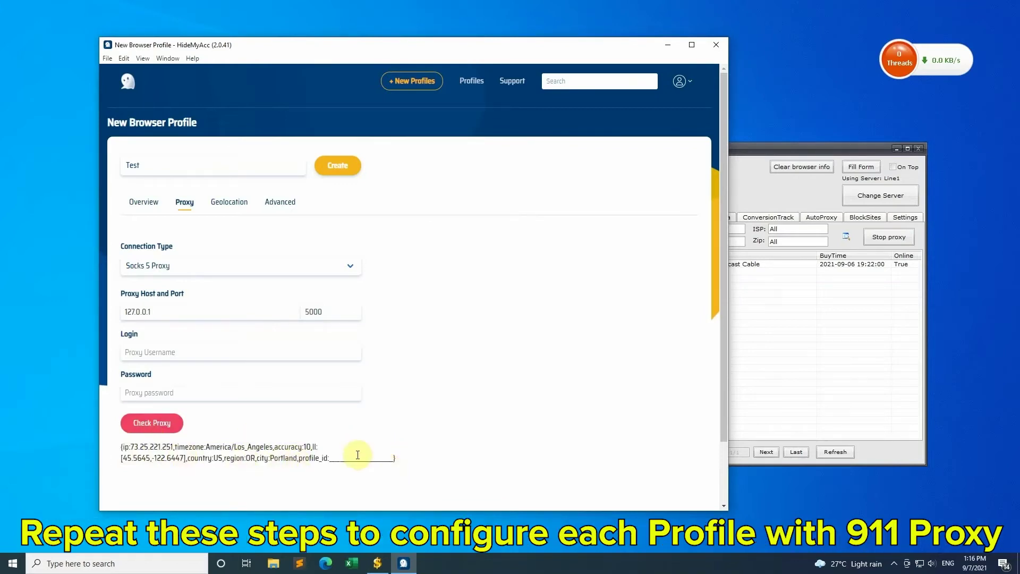
left_click(342, 169)
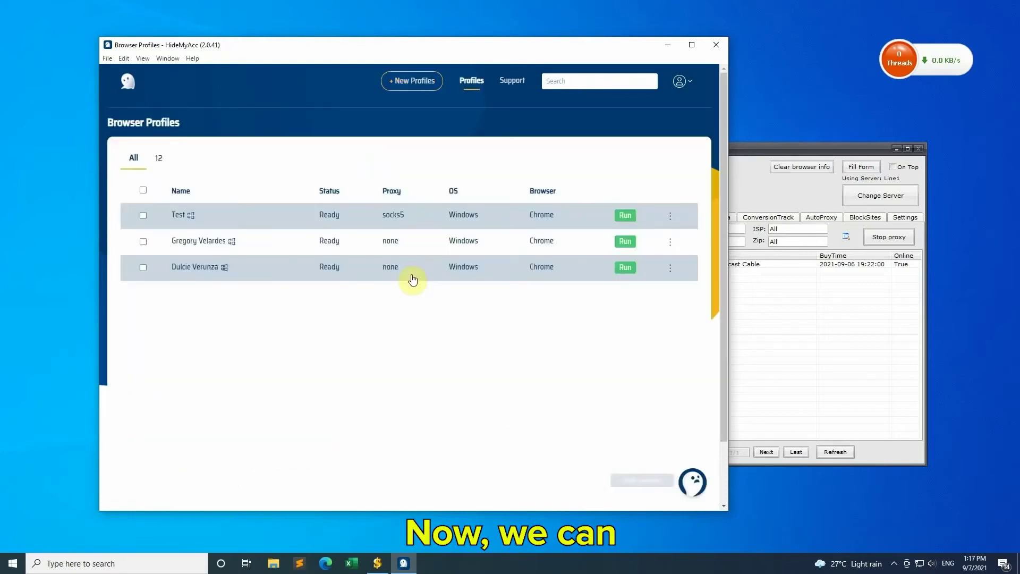
left_click(626, 217)
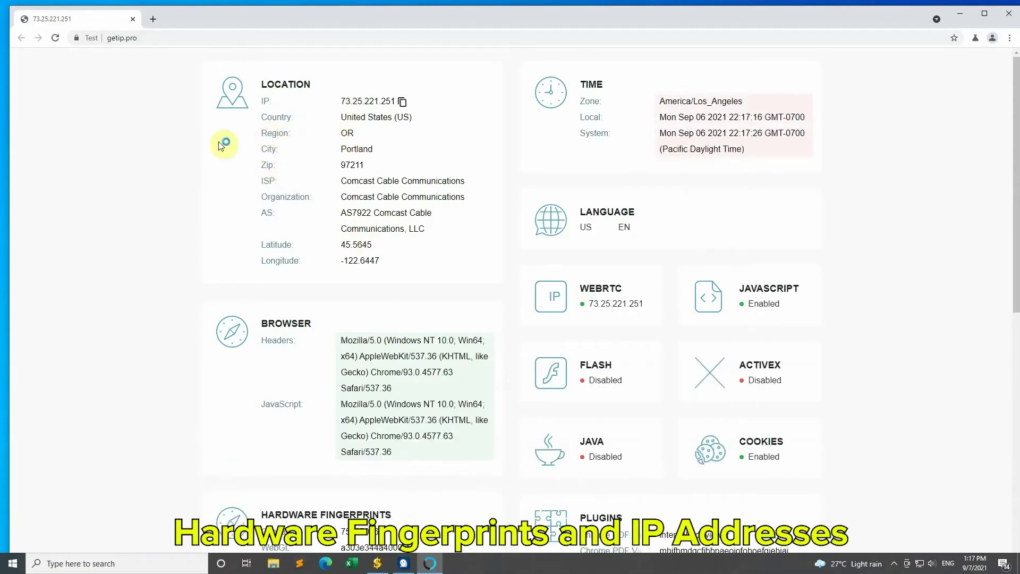
left_click_drag(259, 133, 289, 133)
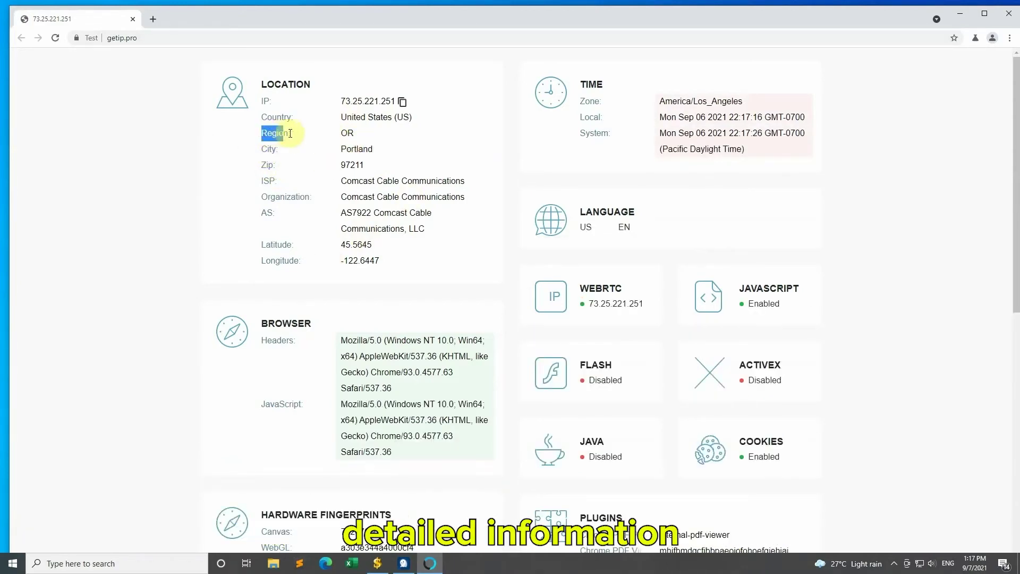
key("F5")
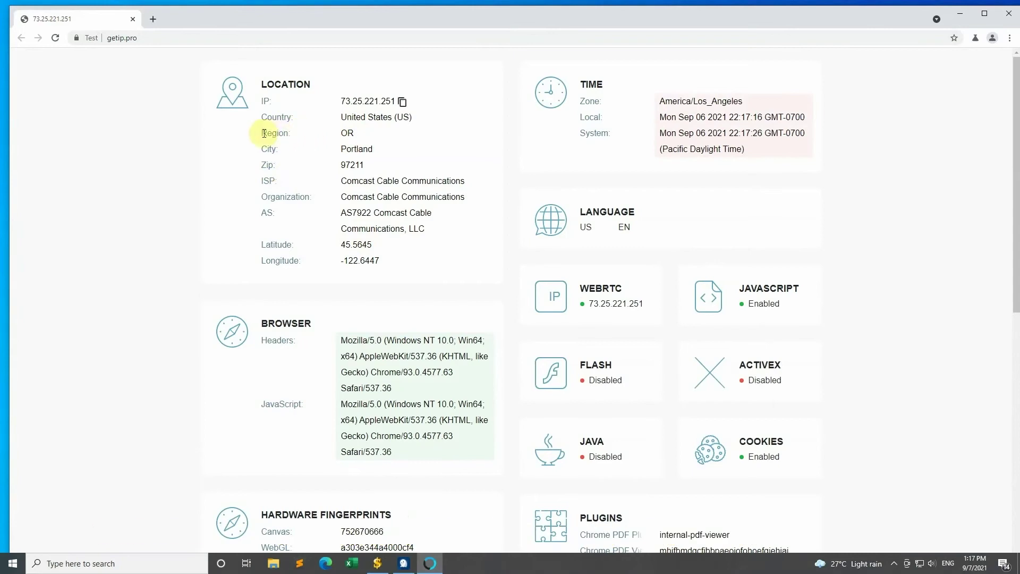
left_click_drag(260, 133, 291, 133)
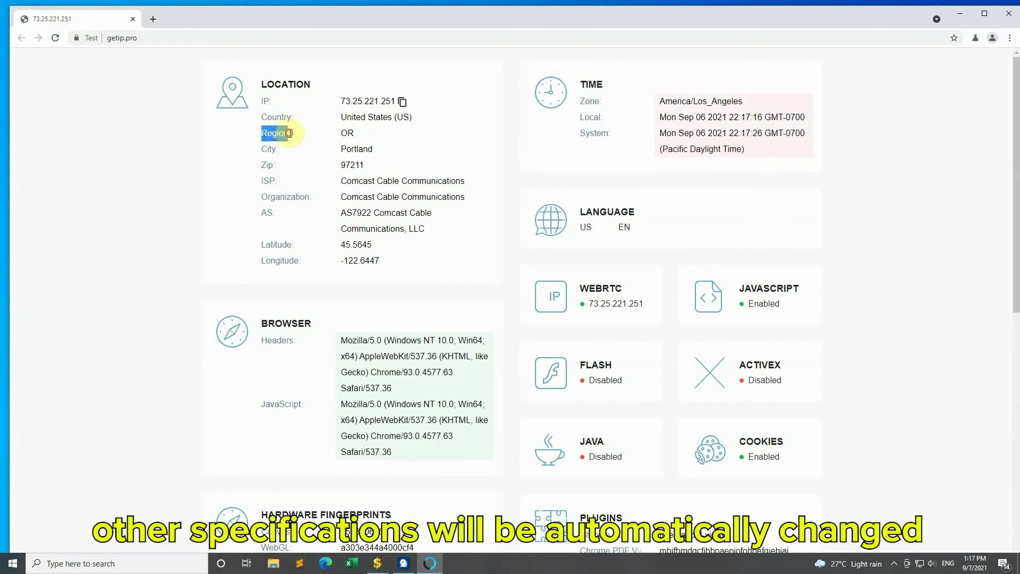
double_click(265, 148)
left_click(264, 167)
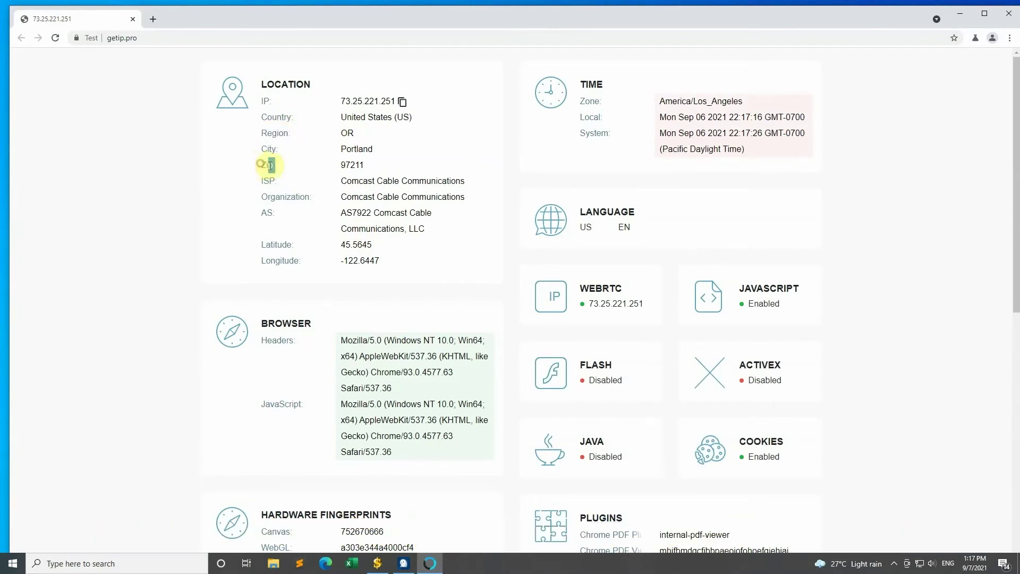
key("alt+Tab")
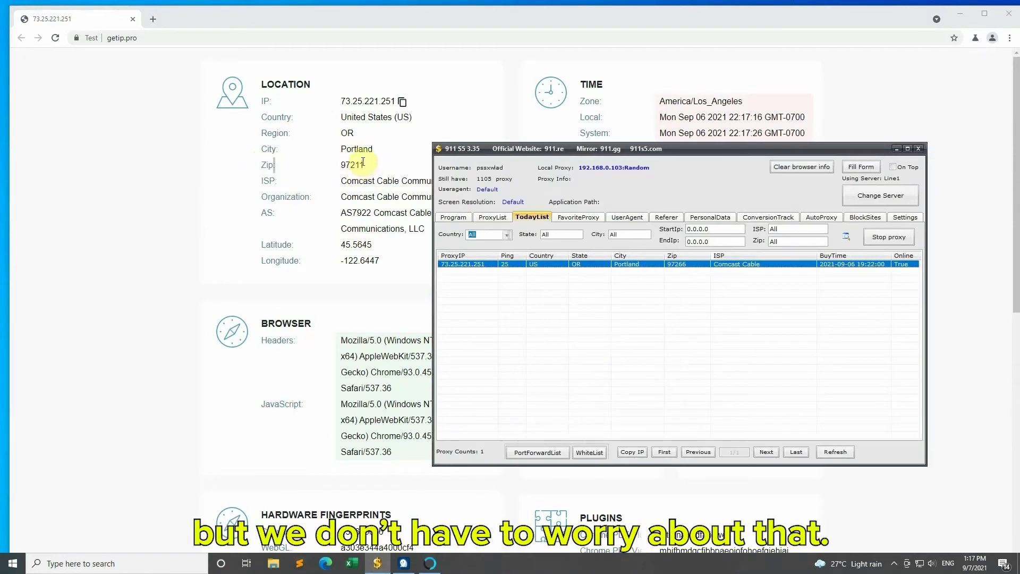
left_click_drag(342, 101, 395, 101)
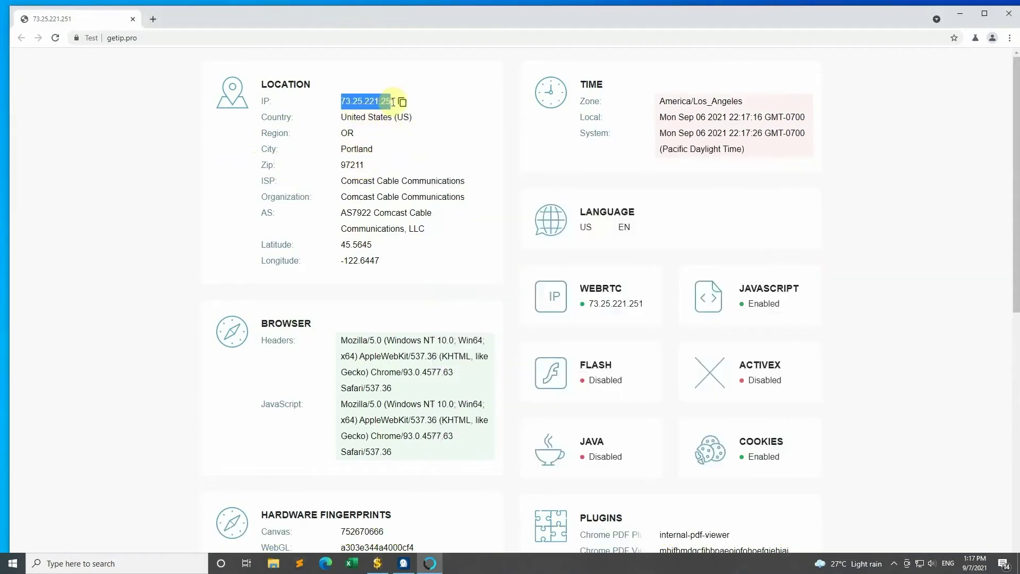
left_click(428, 563)
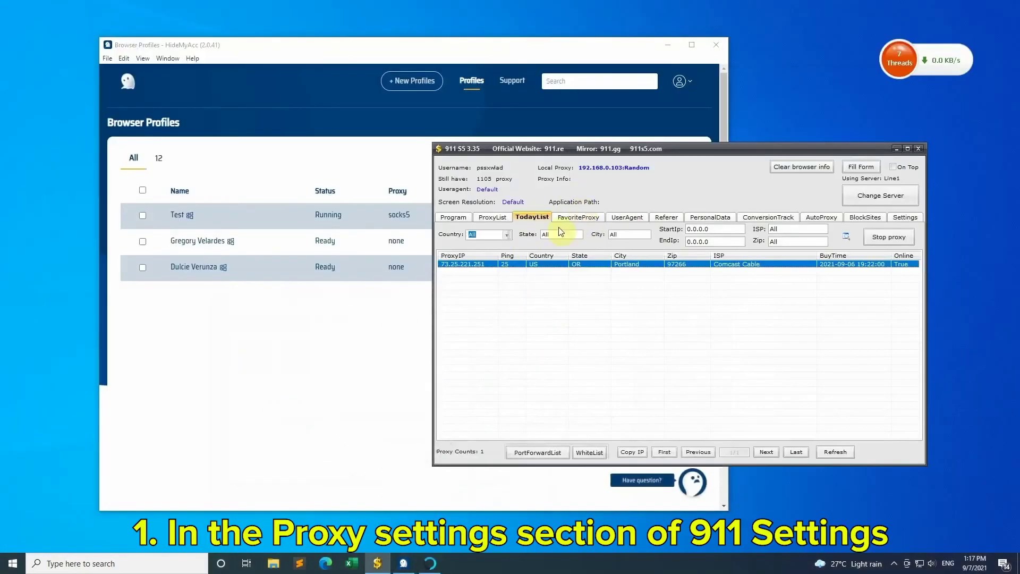
Change 911 S5's port forward range to 5000–5005 and save it
left_click(907, 219)
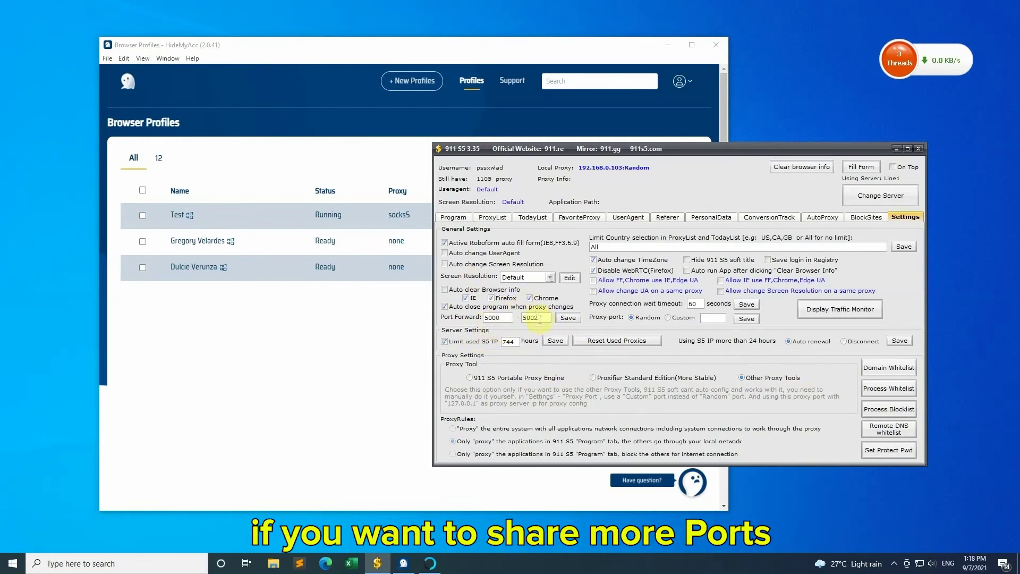
double_click(502, 318)
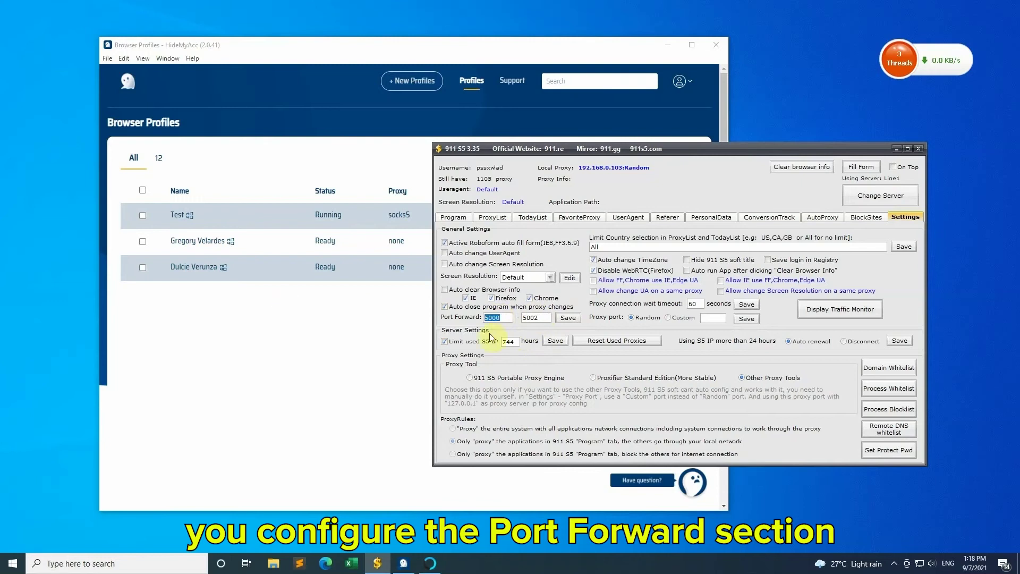
double_click(543, 317)
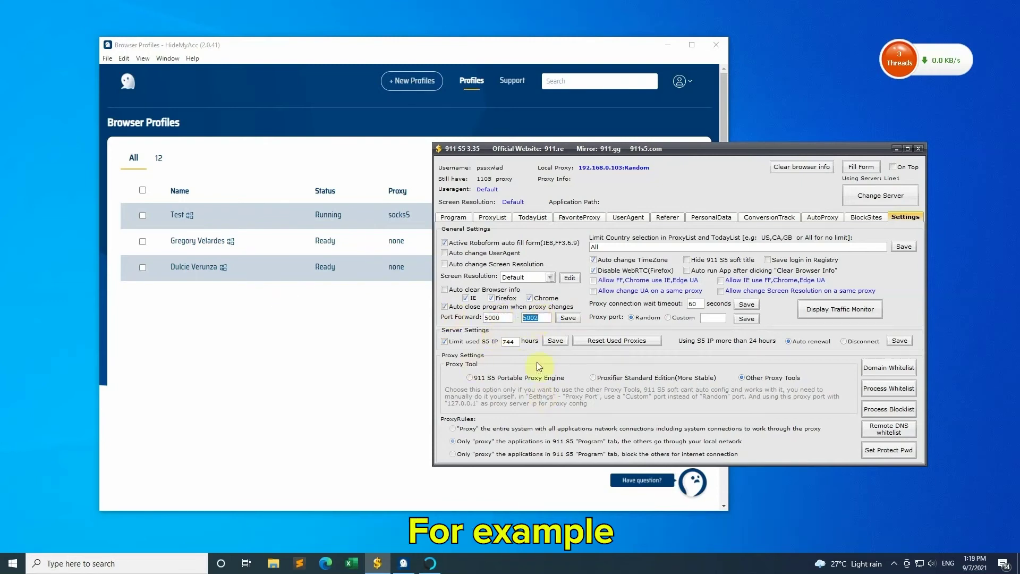
left_click(541, 318)
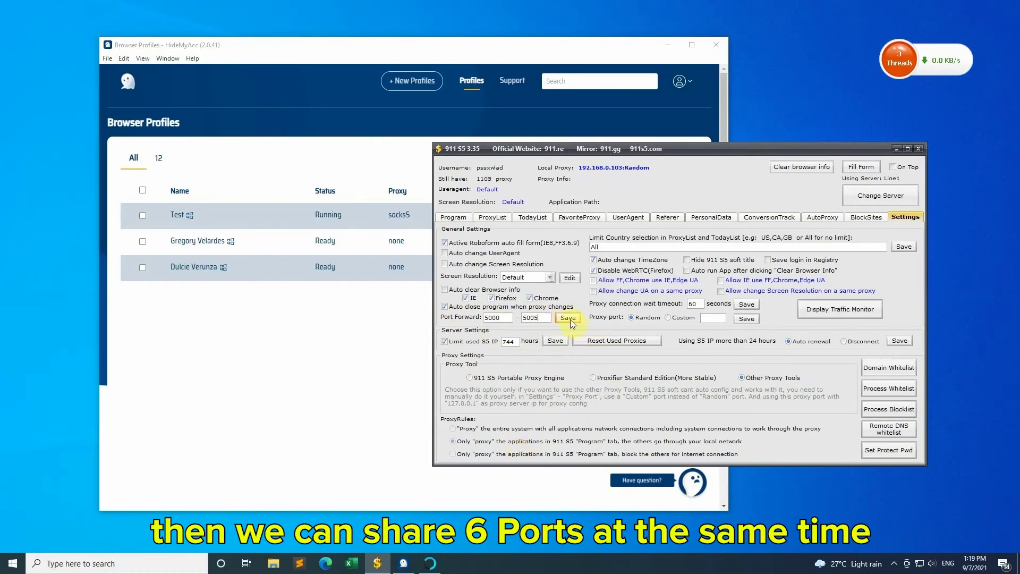
left_click(569, 317)
left_click(716, 330)
left_click(538, 453)
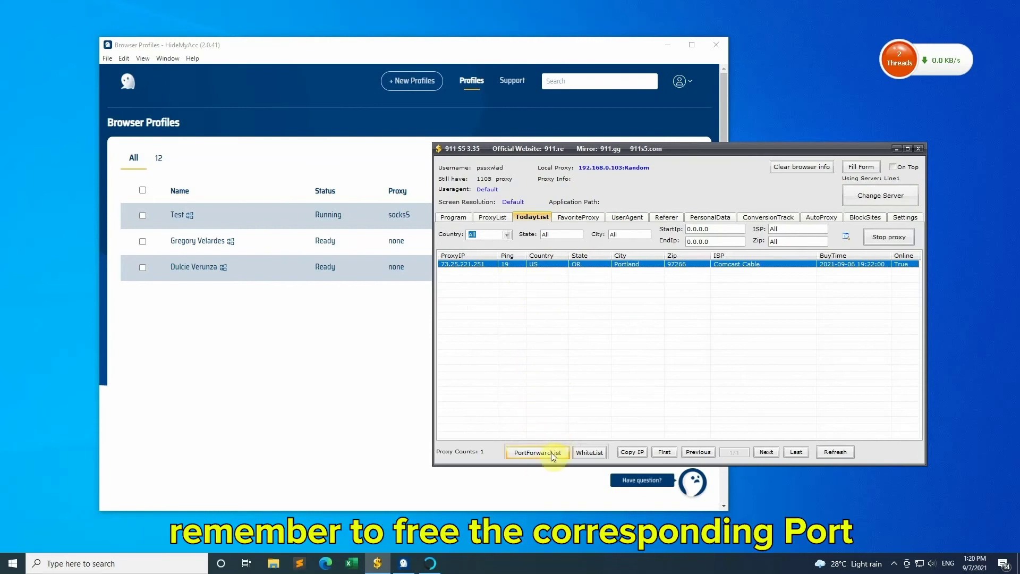
Forward port 5000 to the Portland proxy and check it in the forwarded ports list
right_click(564, 265)
mouse_move(611, 305)
left_click(681, 305)
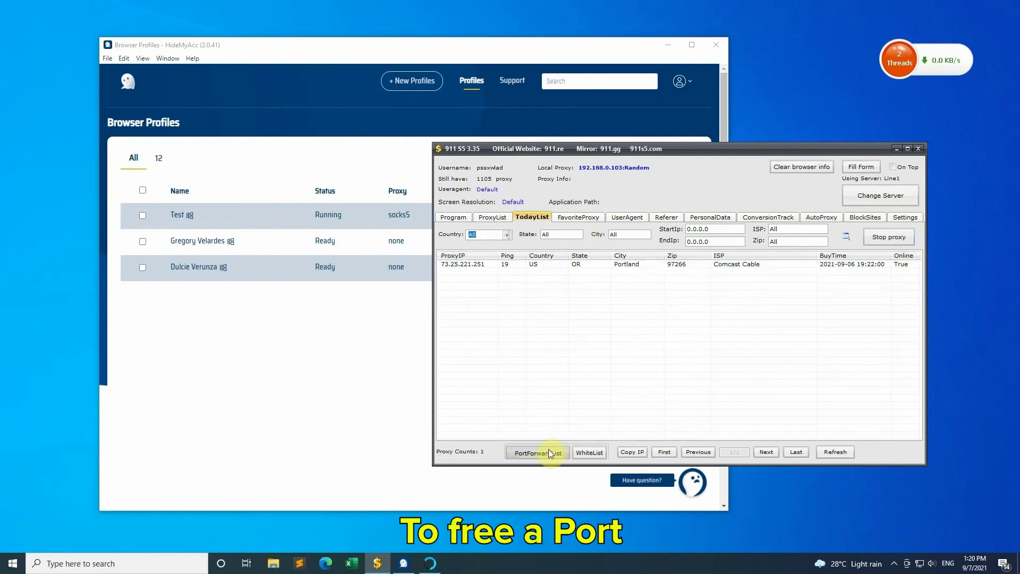
left_click(549, 451)
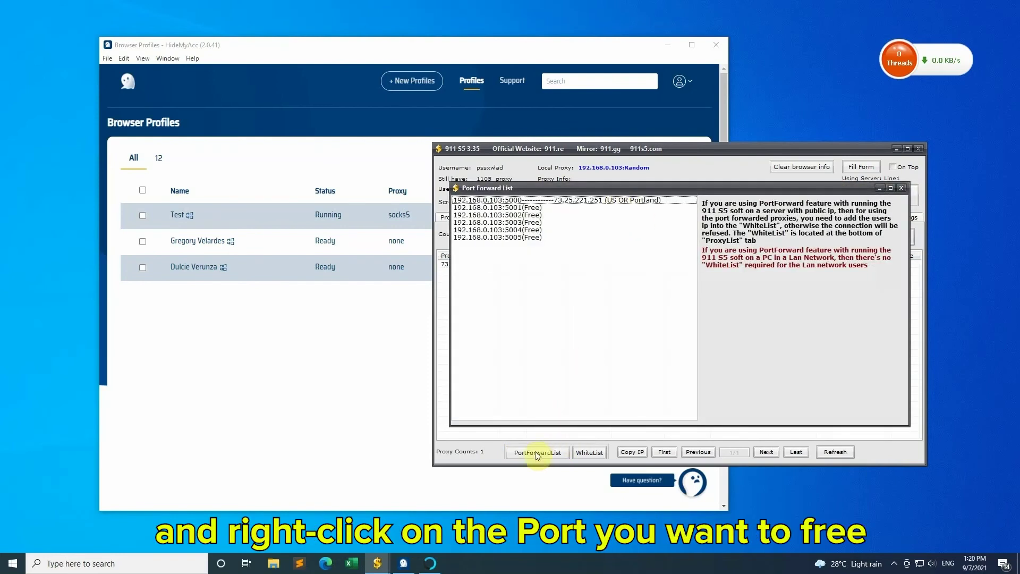
right_click(601, 203)
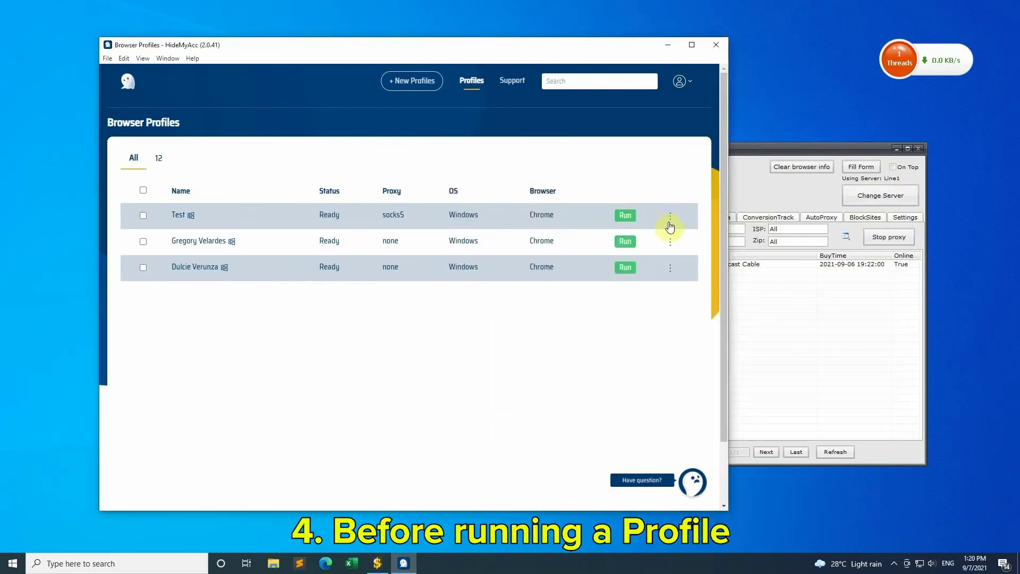
Edit the Test profile in HideMyAcc and view its proxy settings
left_click(671, 219)
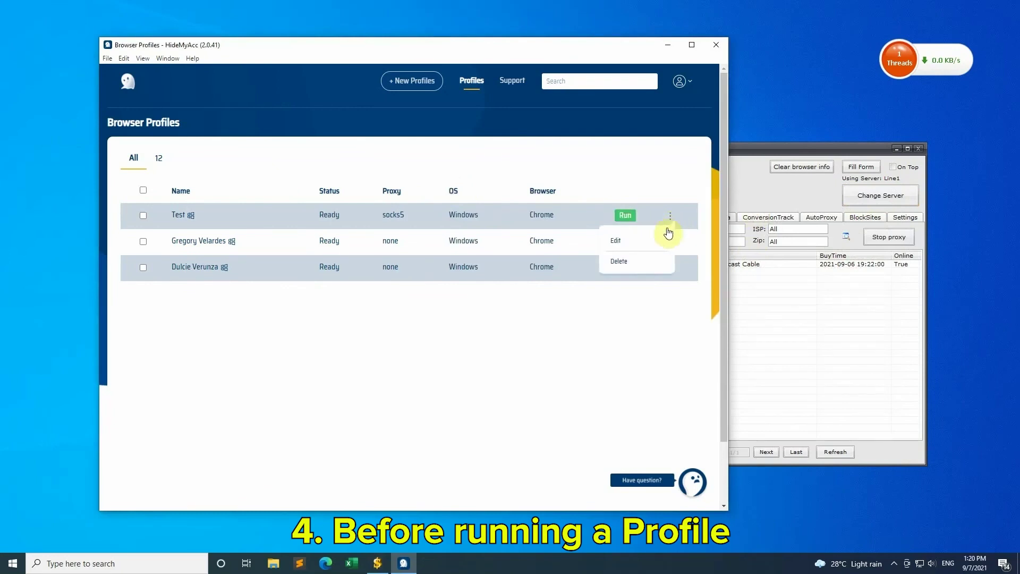
left_click(635, 240)
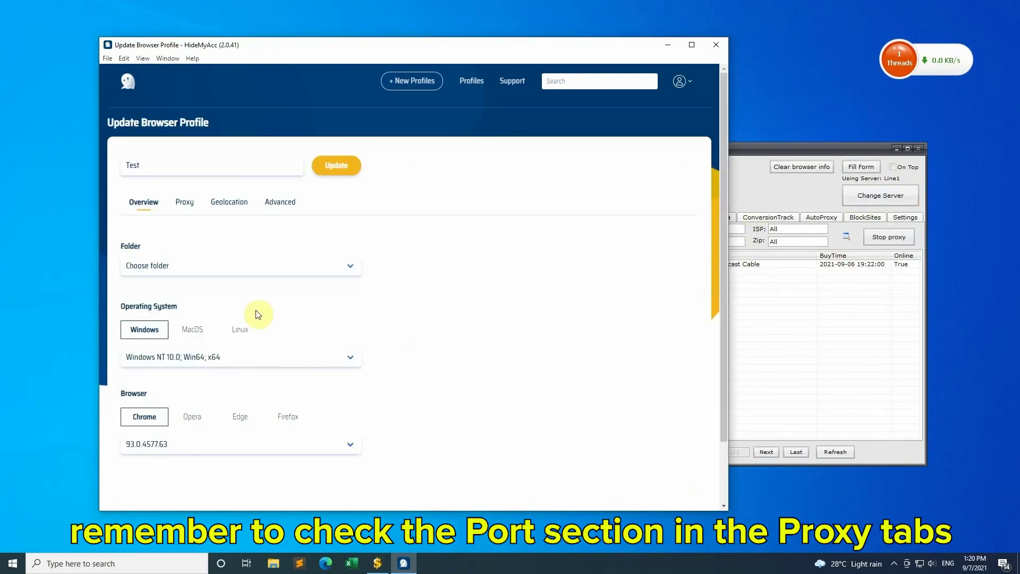
left_click(185, 202)
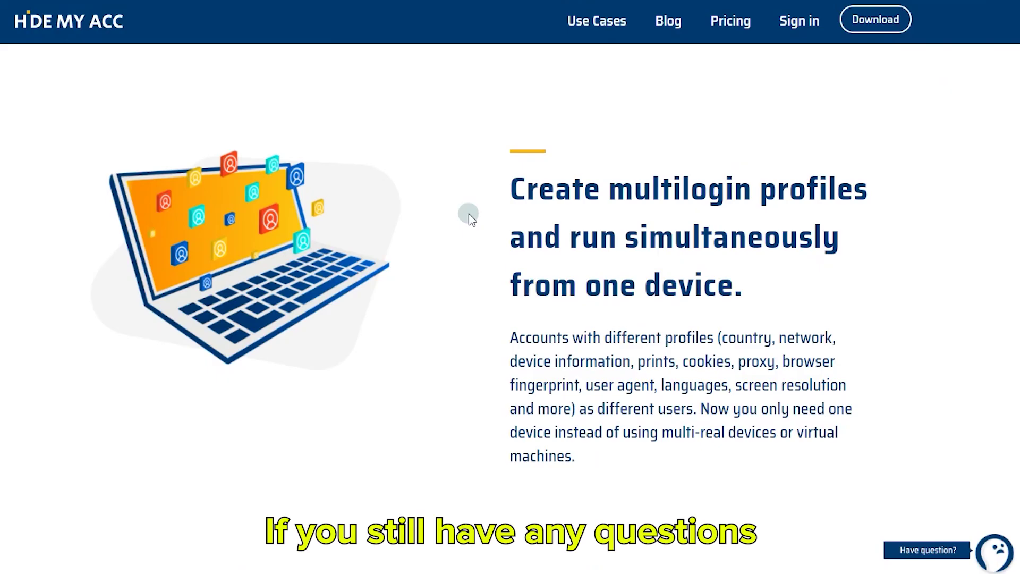
Reveal the Messenger, Skype and Telegram icons from the 'Have question?' chat widget
mouse_move(995, 548)
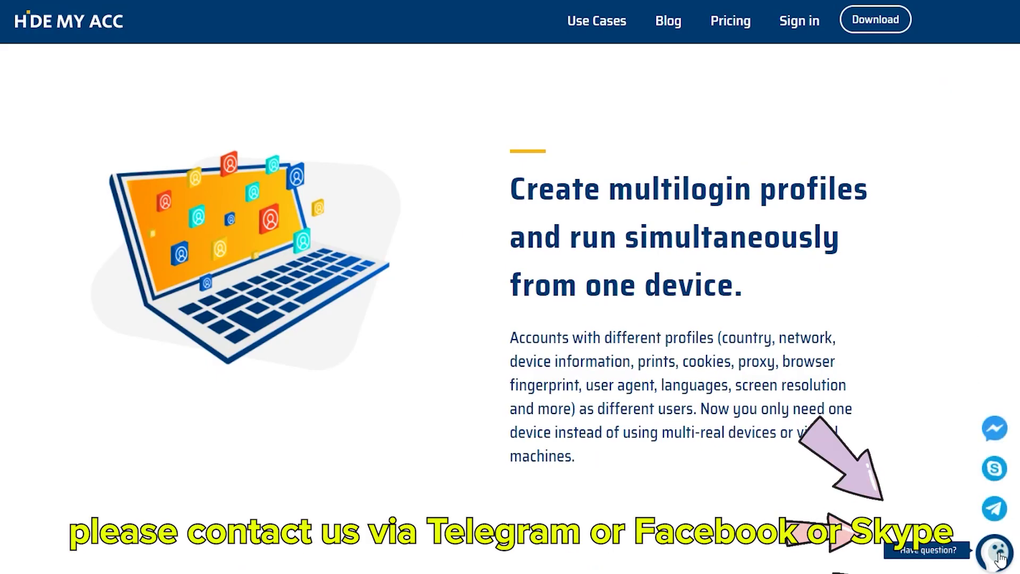